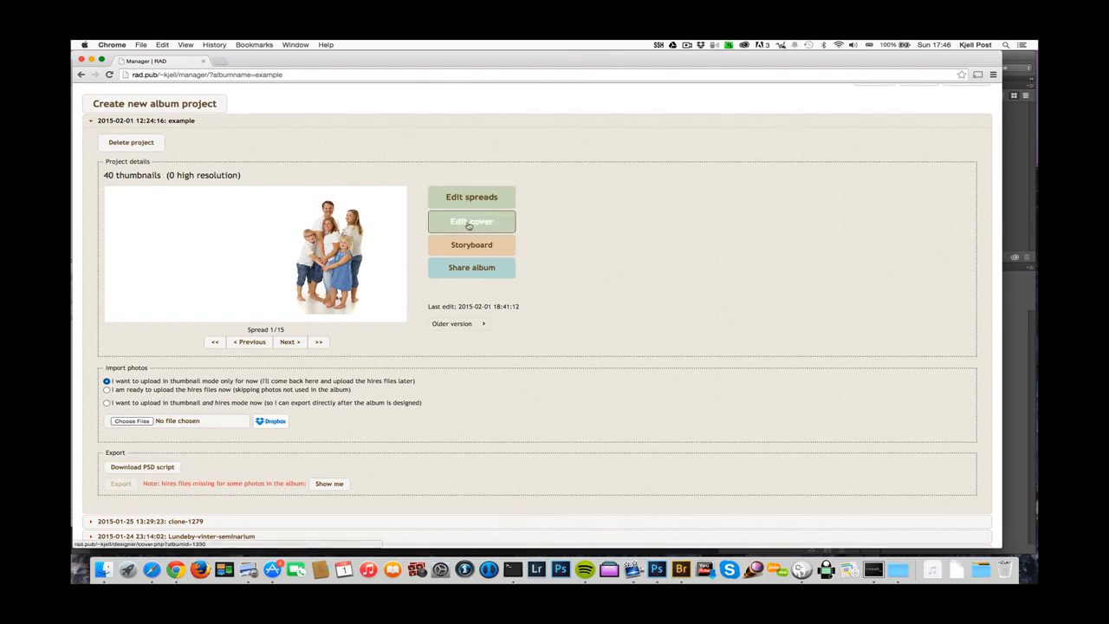
Place the "FAMILY 2015" family photo on the example album's cover, enlarge it to fill the front, and save and exit
click(500, 226)
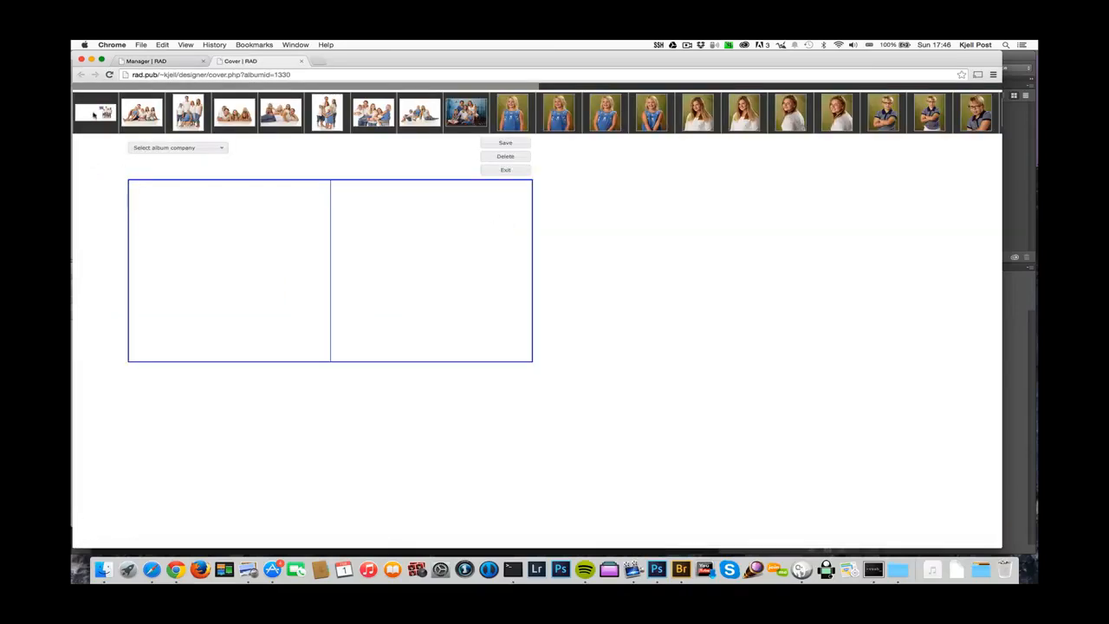
drag(93, 116, 223, 245)
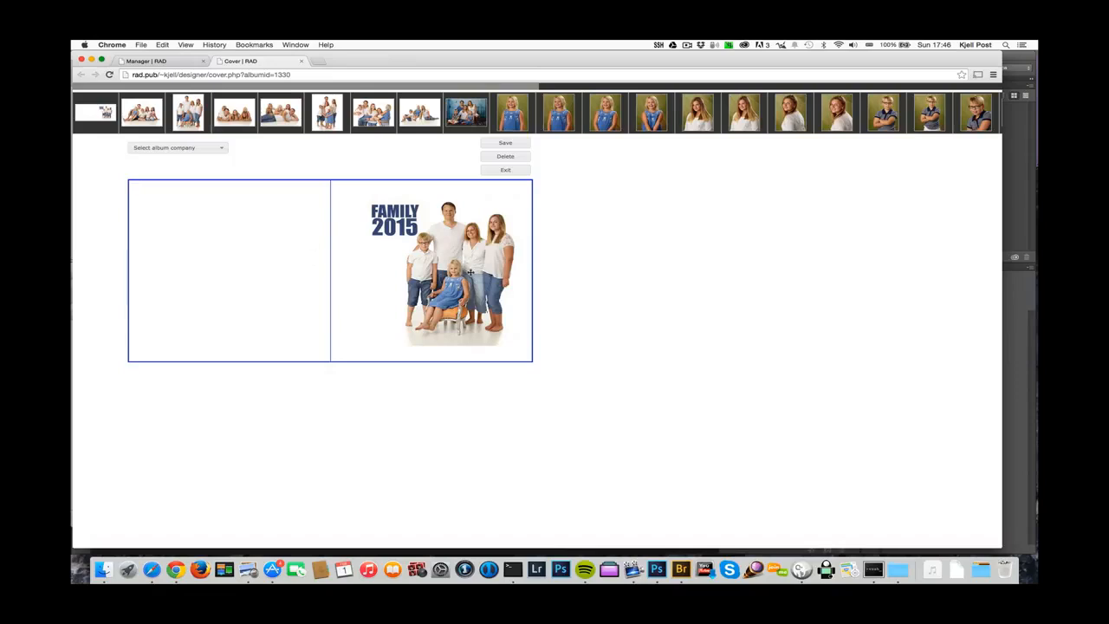
scroll(471, 272, up, 4)
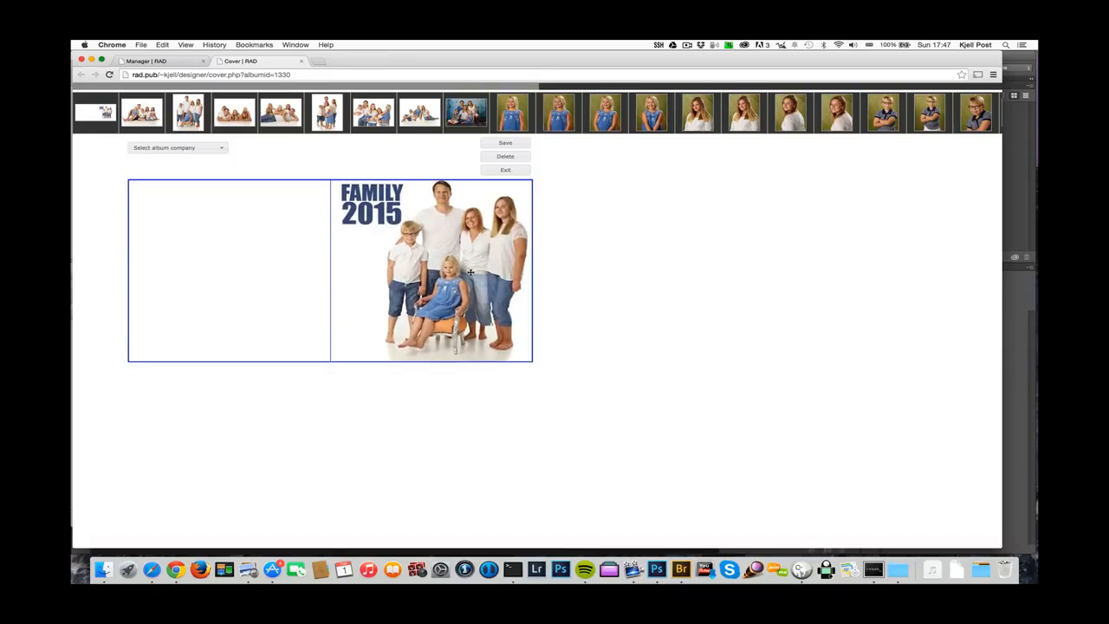
scroll(471, 272, down, 4)
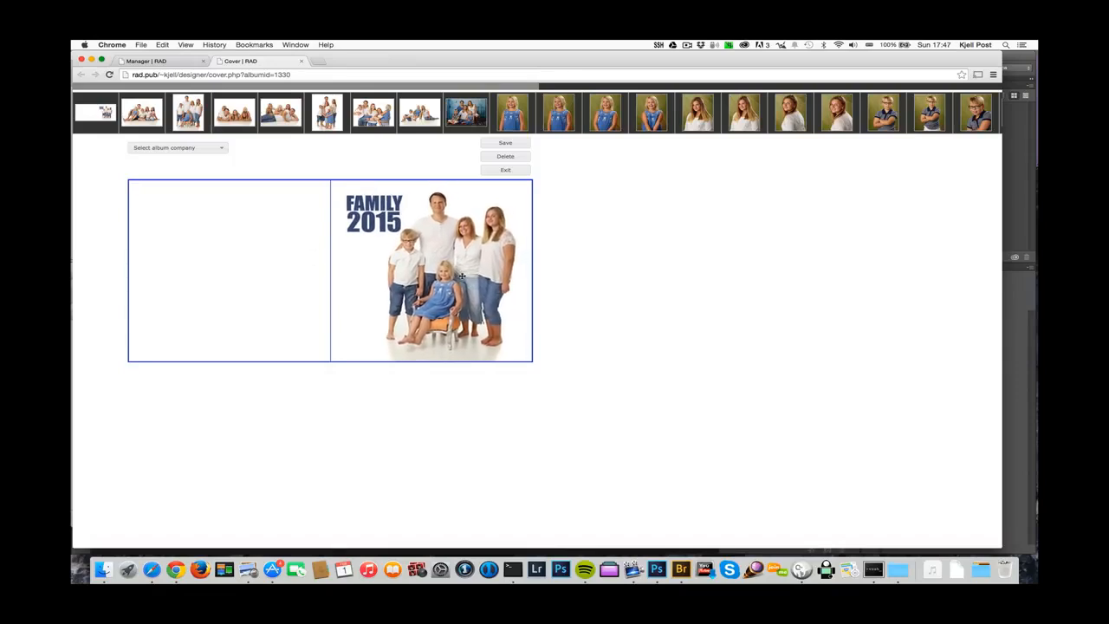
click(505, 142)
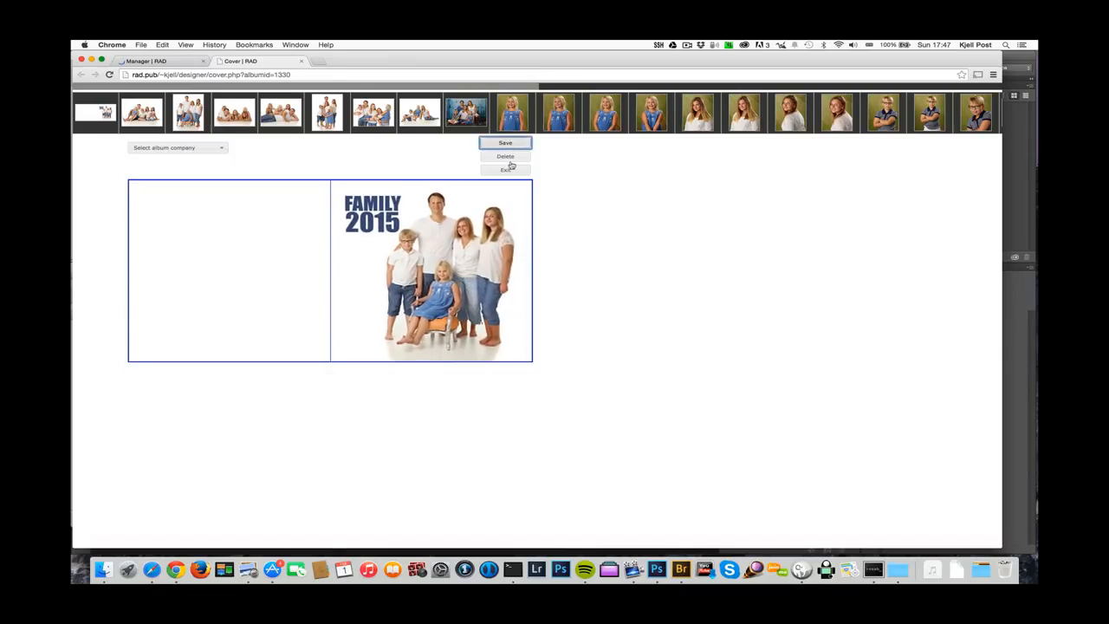
click(511, 170)
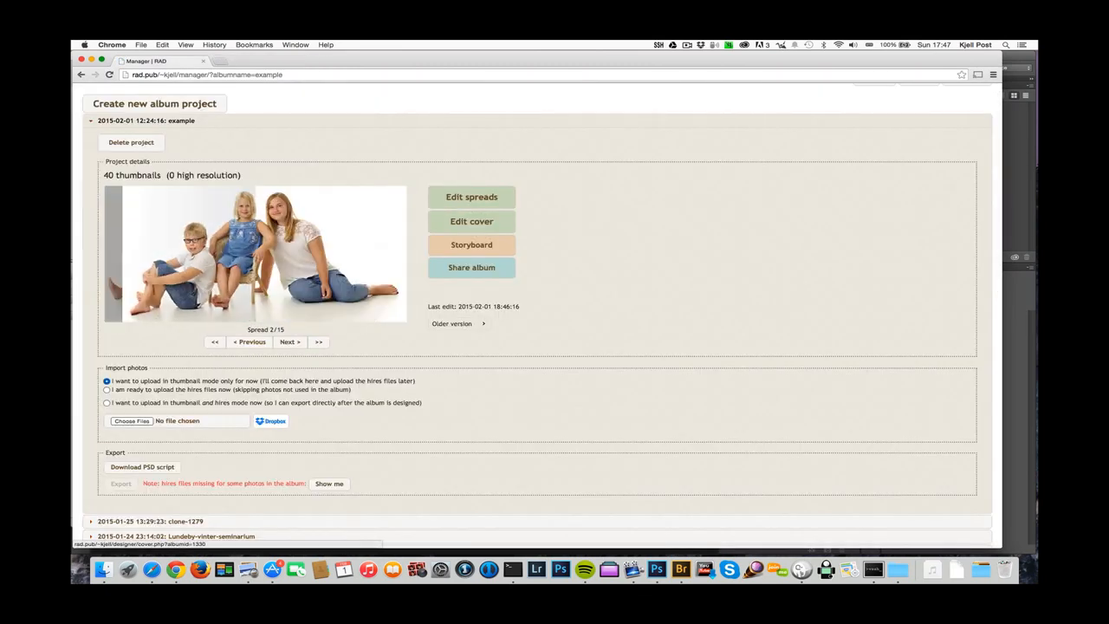
Reopen the cover and set it up for QT Albums, size QT 25x25 cm, with 15 spreads
click(463, 225)
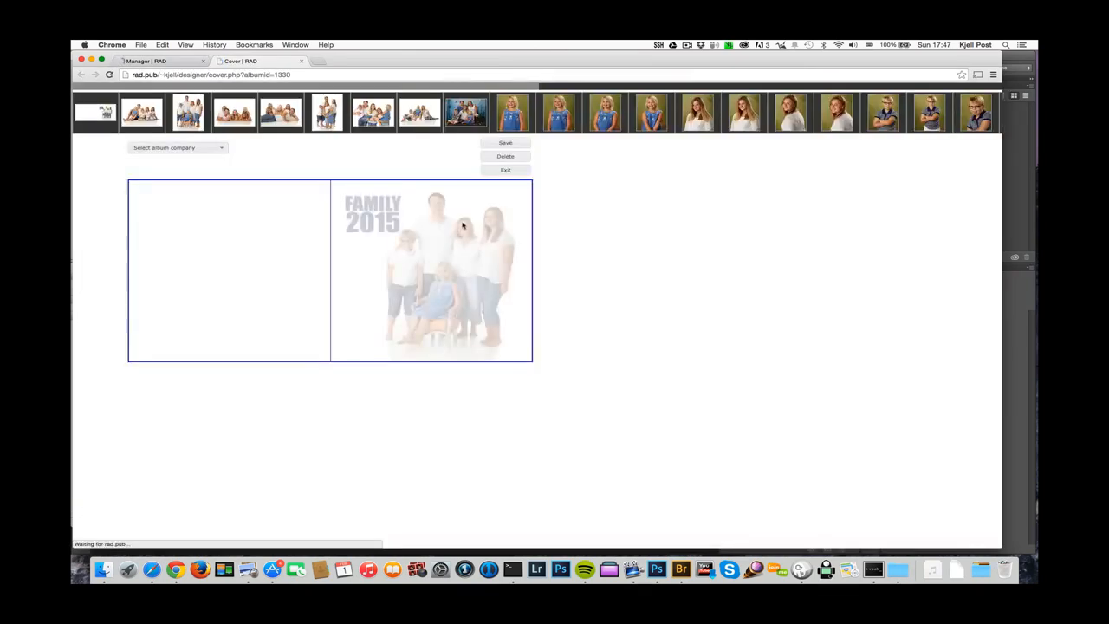
click(206, 149)
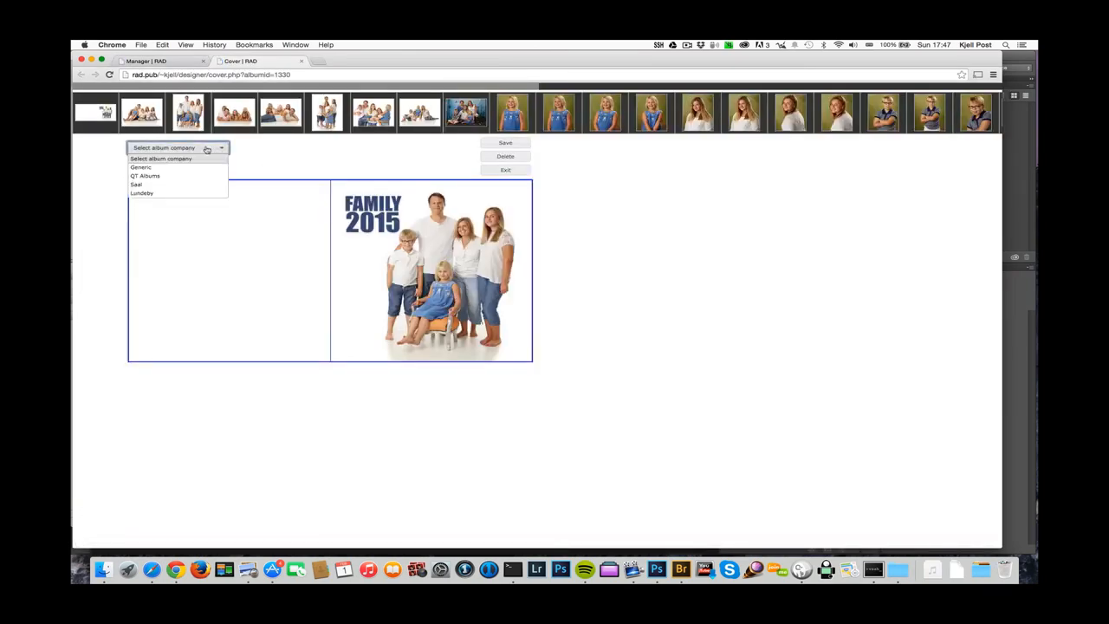
click(168, 178)
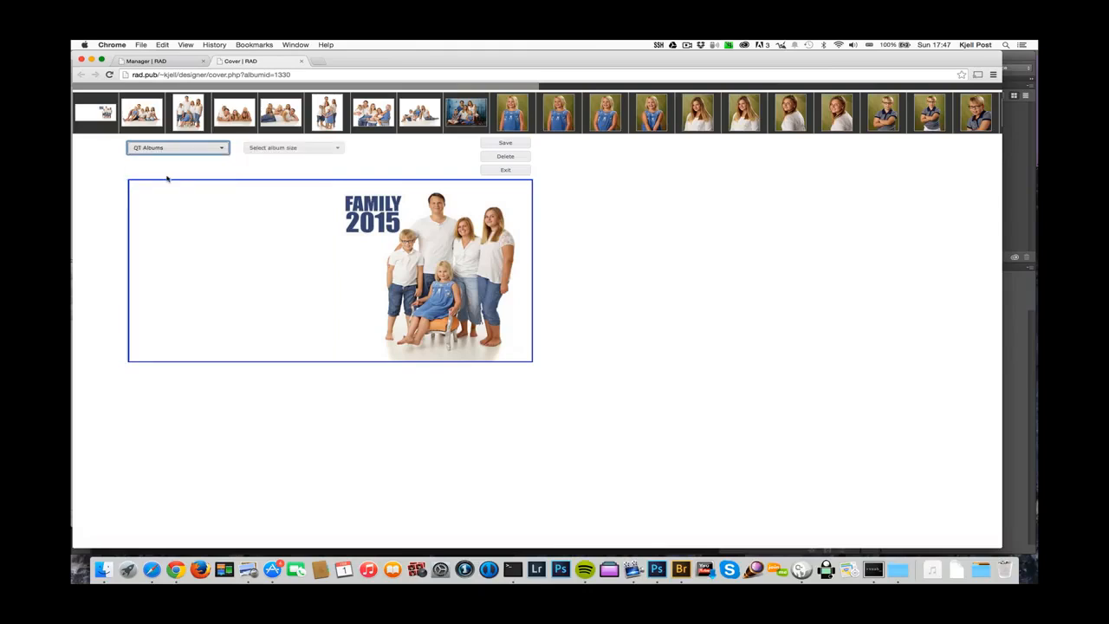
click(317, 149)
click(298, 196)
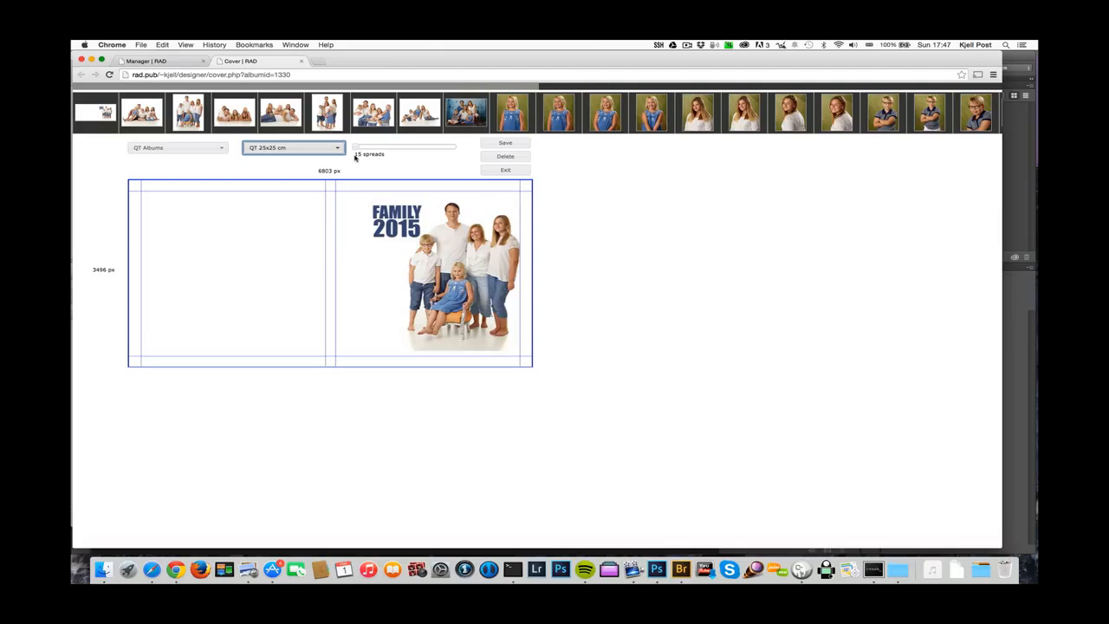
mouse_move(356, 149)
mouse_down()
mouse_move(423, 148)
mouse_move(354, 149)
mouse_up()
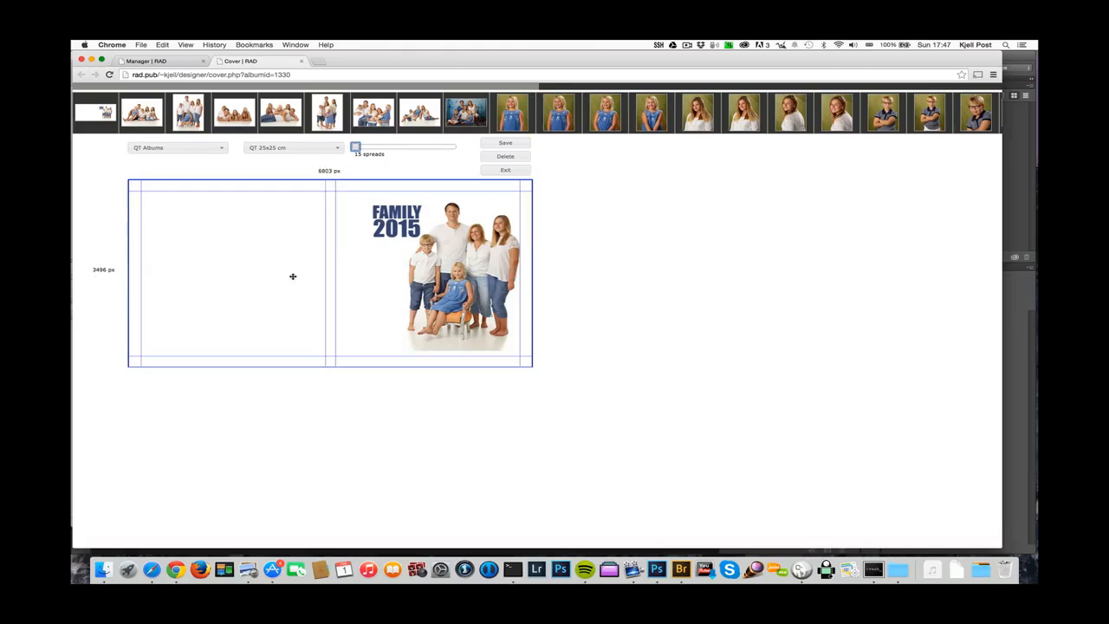
Enlarge and reposition the cover photo so the title and family fit within the front cover guides, and save and exit
scroll(433, 284, up, 5)
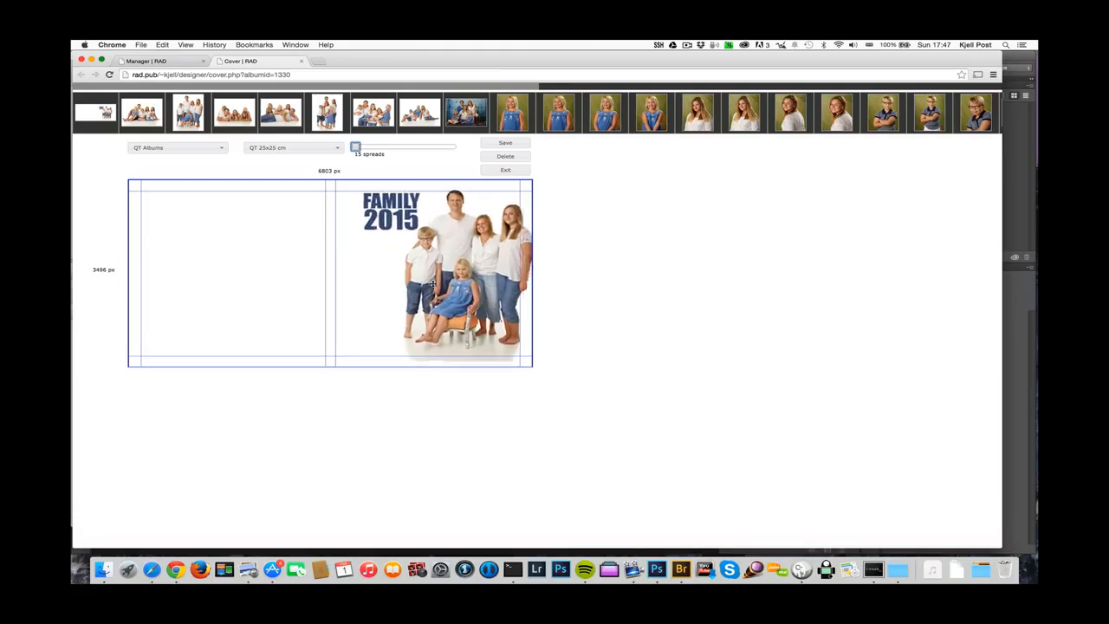
scroll(434, 292, up, 4)
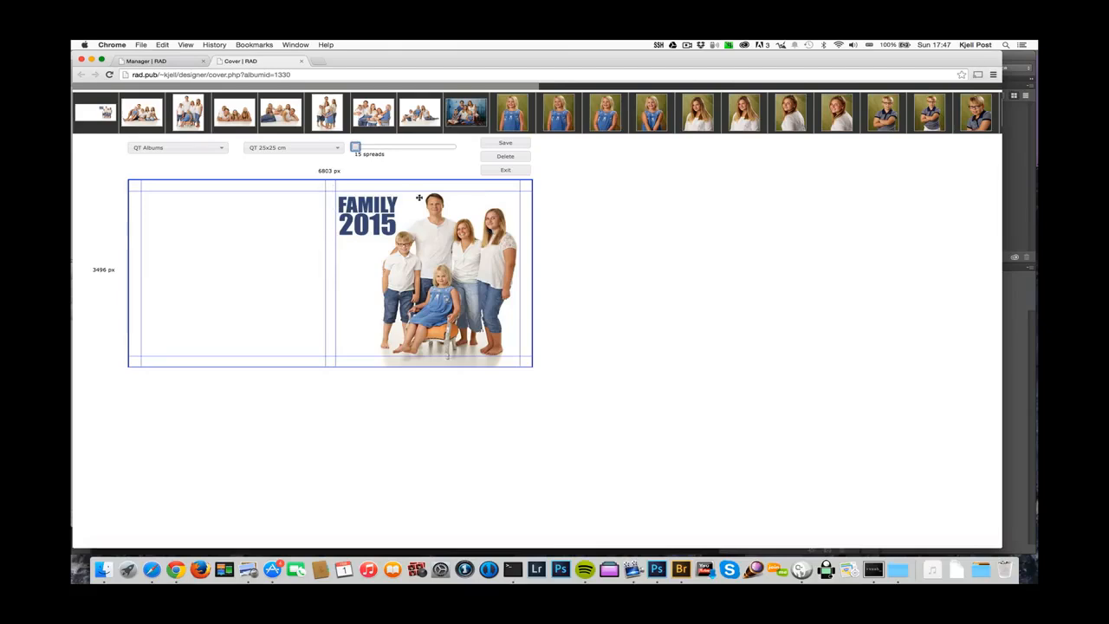
click(498, 143)
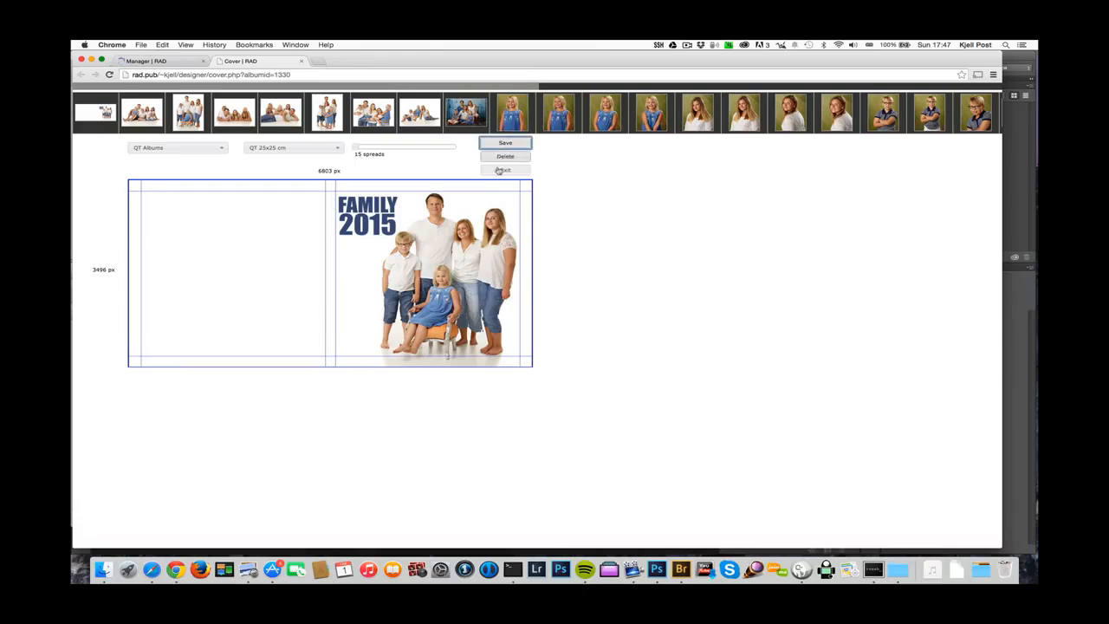
click(502, 170)
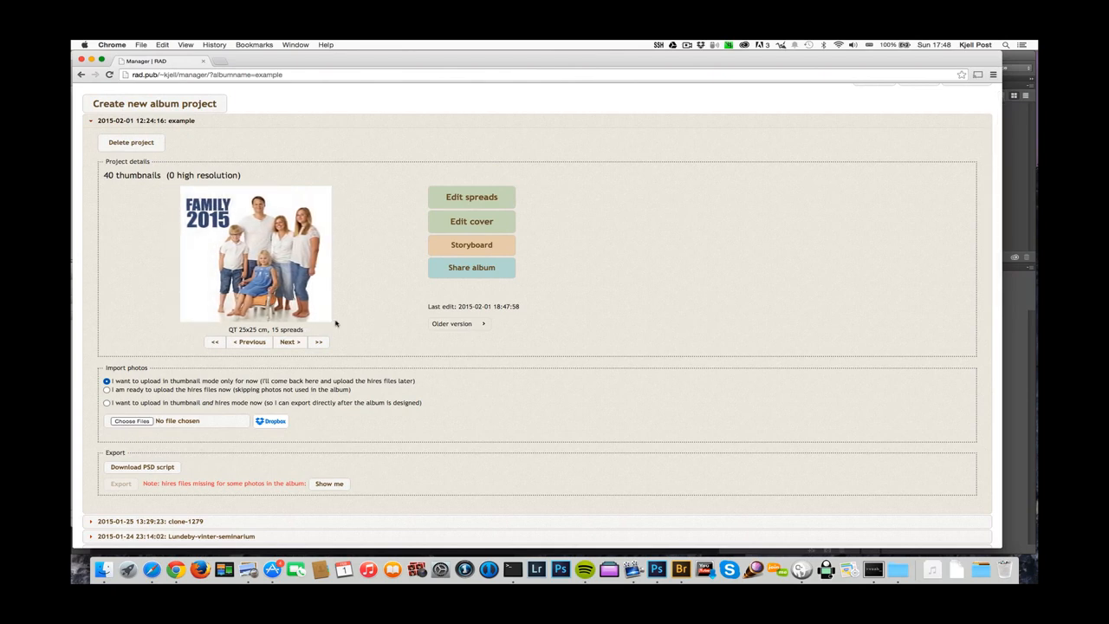
Open the shared album proof and page forward from the cover through the spreads to check them
click(462, 276)
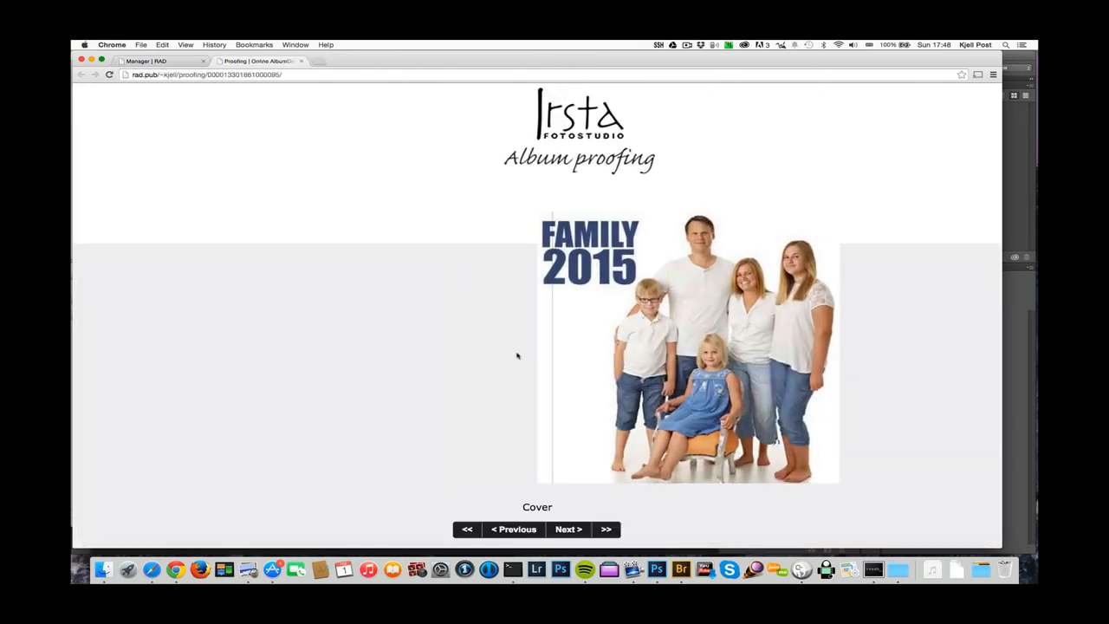
scroll(517, 355, down, 1)
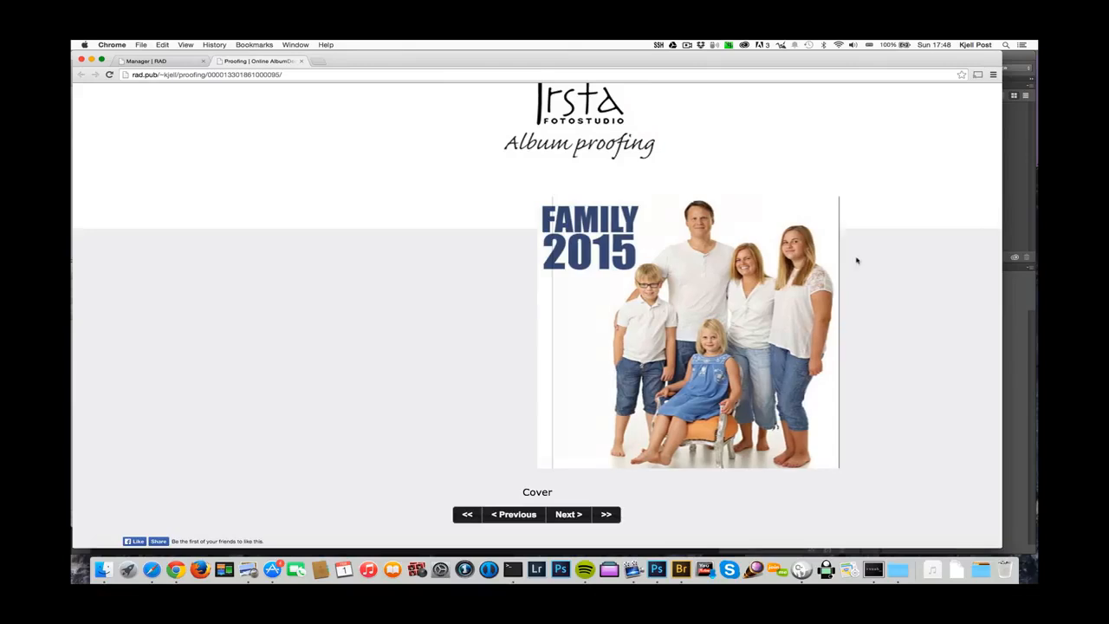
click(821, 206)
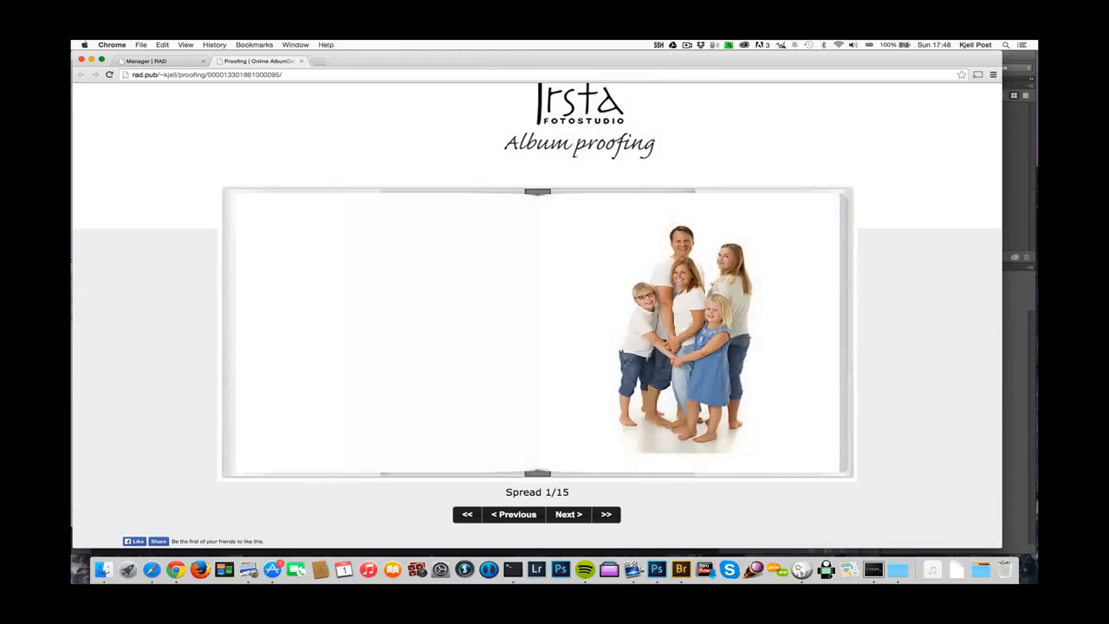
click(821, 205)
click(821, 205)
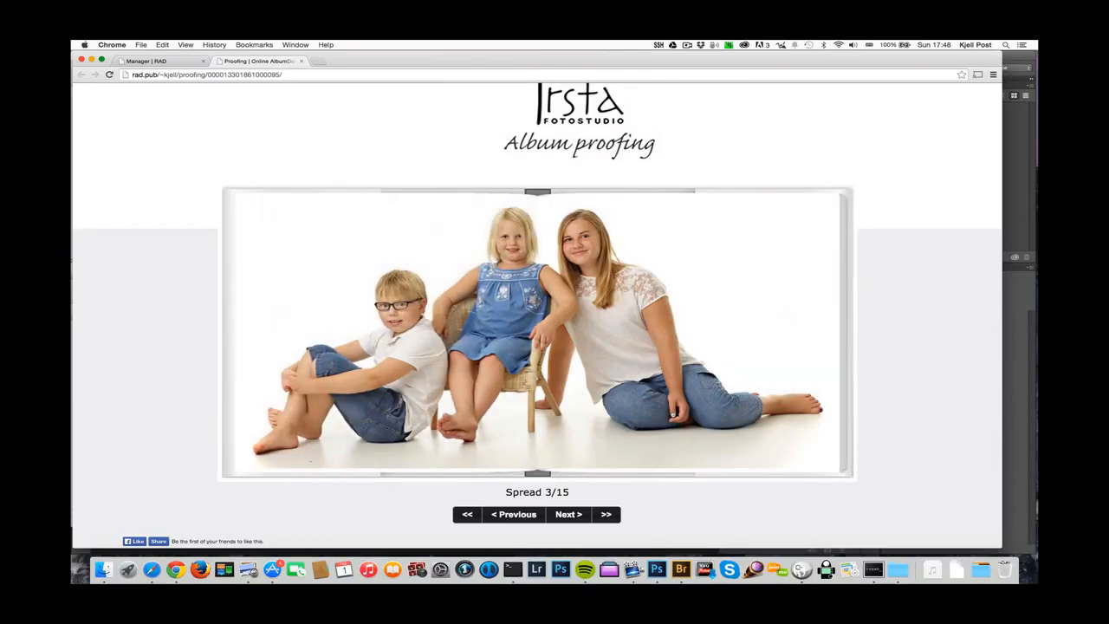
key(Right)
key(Right)
key(Right)
key(Right)
key(Right)
key(Right)
key(Right)
key(Right)
key(Right)
key(Right)
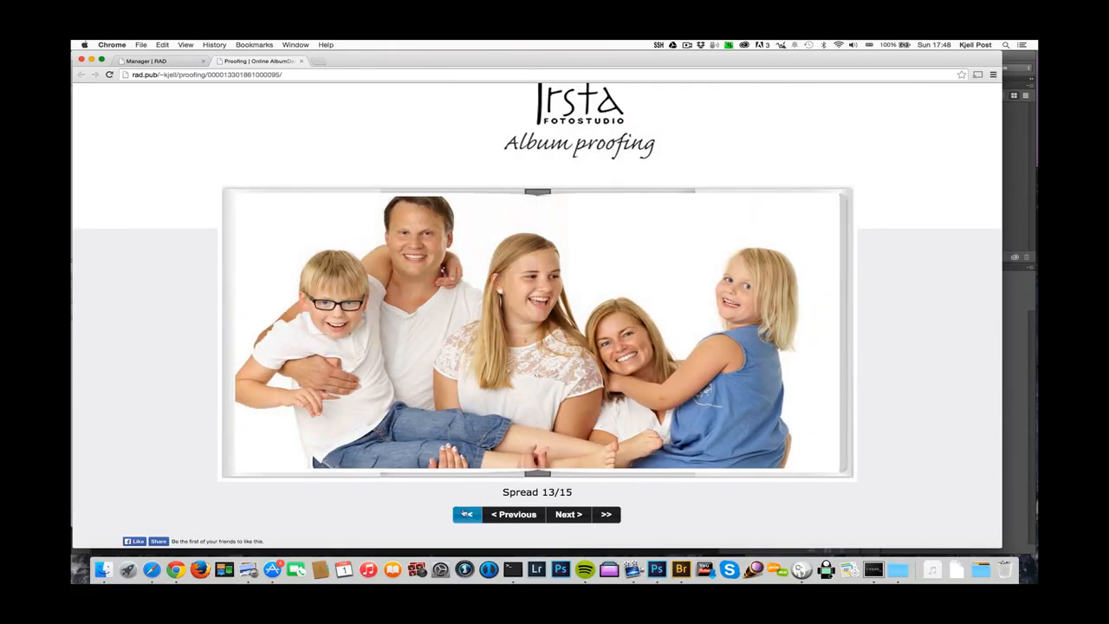
Return the album proof to its cover and close the proofing page
click(467, 514)
click(506, 515)
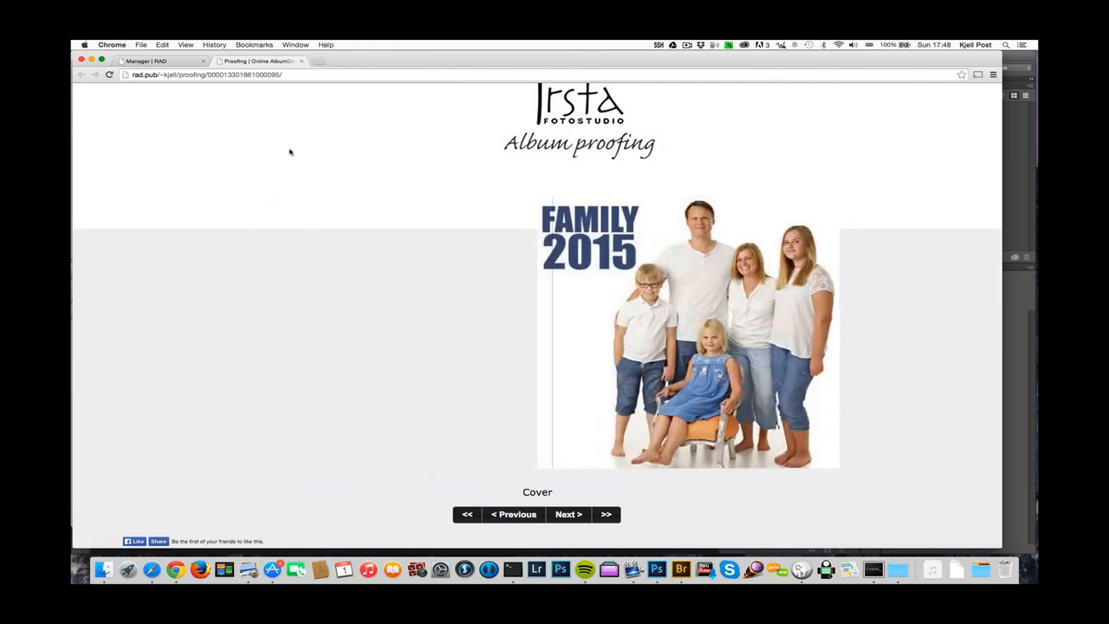
click(300, 61)
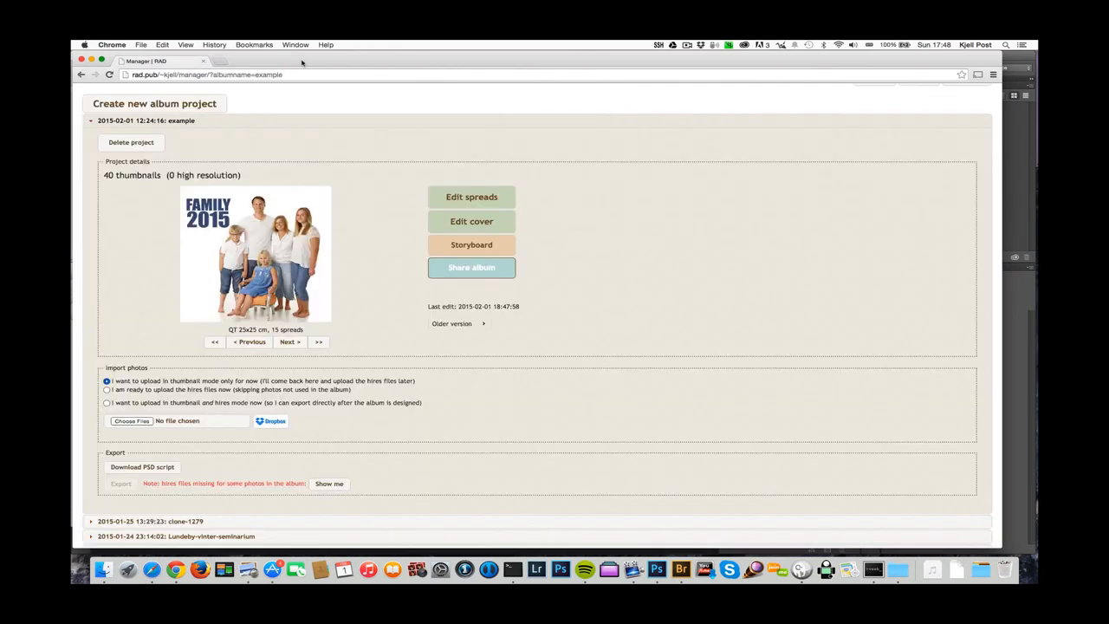
Open the album's spreads and try swapping in other portraits of the girl in the large and middle frames
click(459, 202)
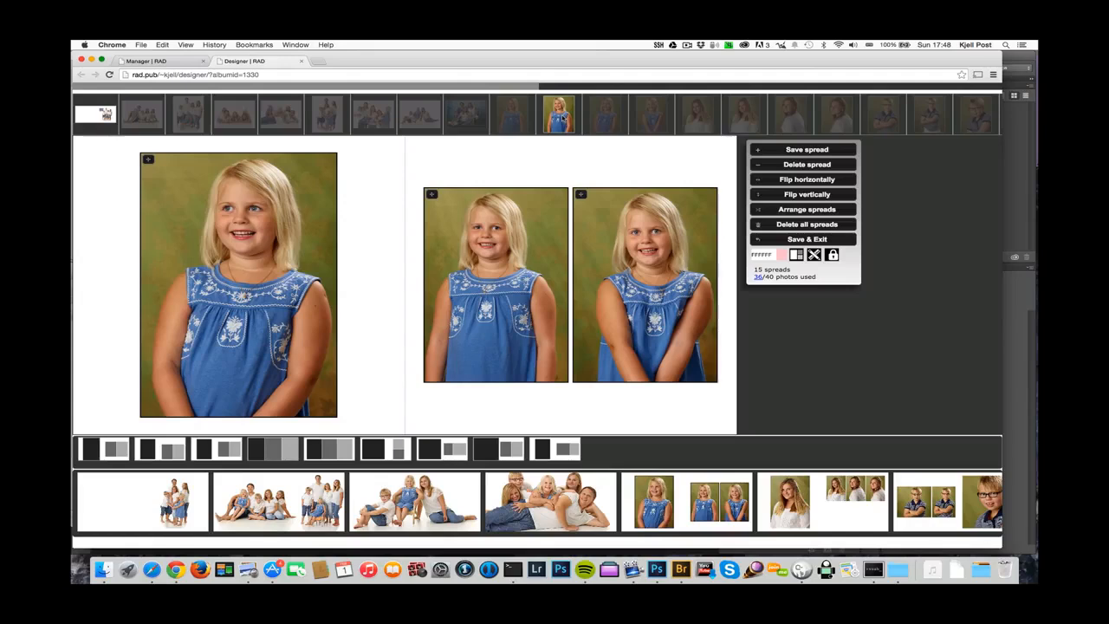
drag(561, 117, 254, 276)
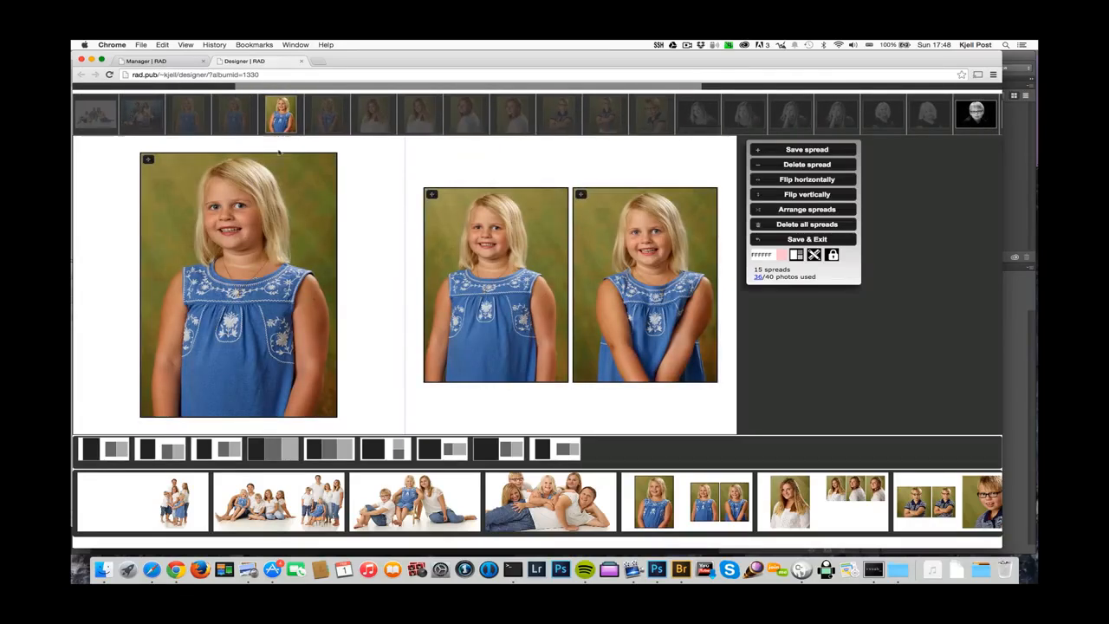
drag(280, 117, 501, 272)
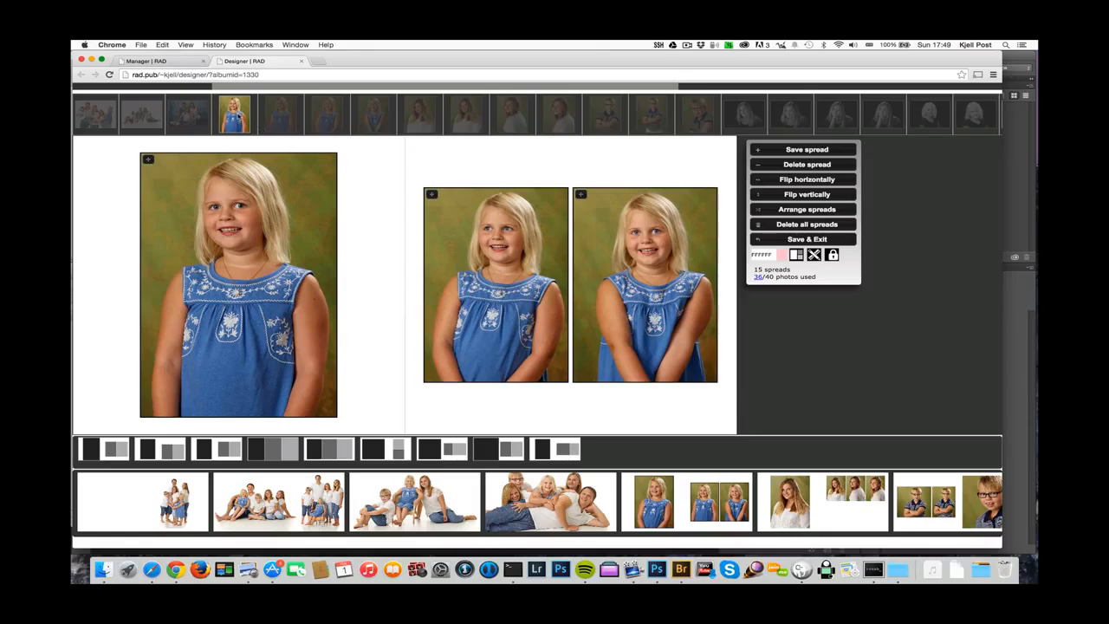
drag(276, 130, 469, 258)
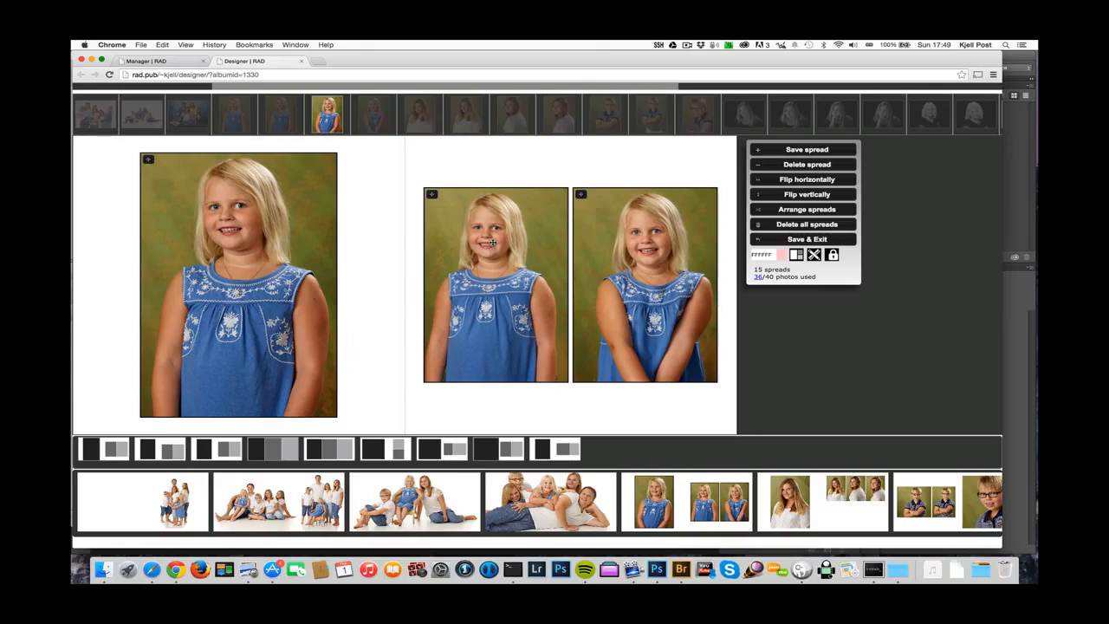
Try scaling the girl's portrait inside the middle frame for a tighter crop
scroll(491, 243, up, 5)
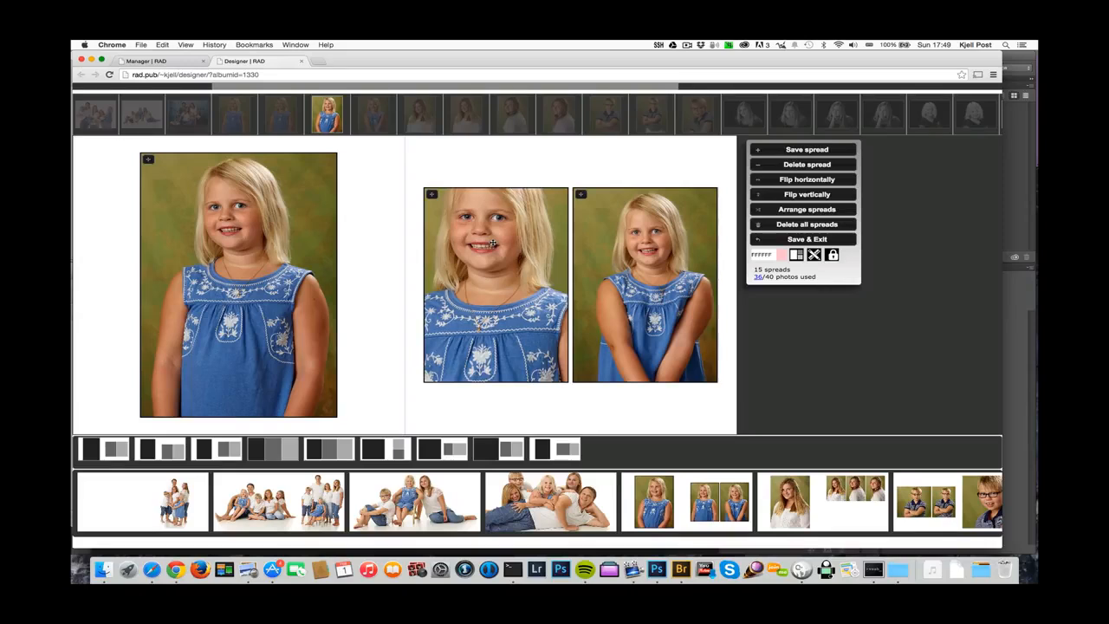
scroll(491, 244, down, 5)
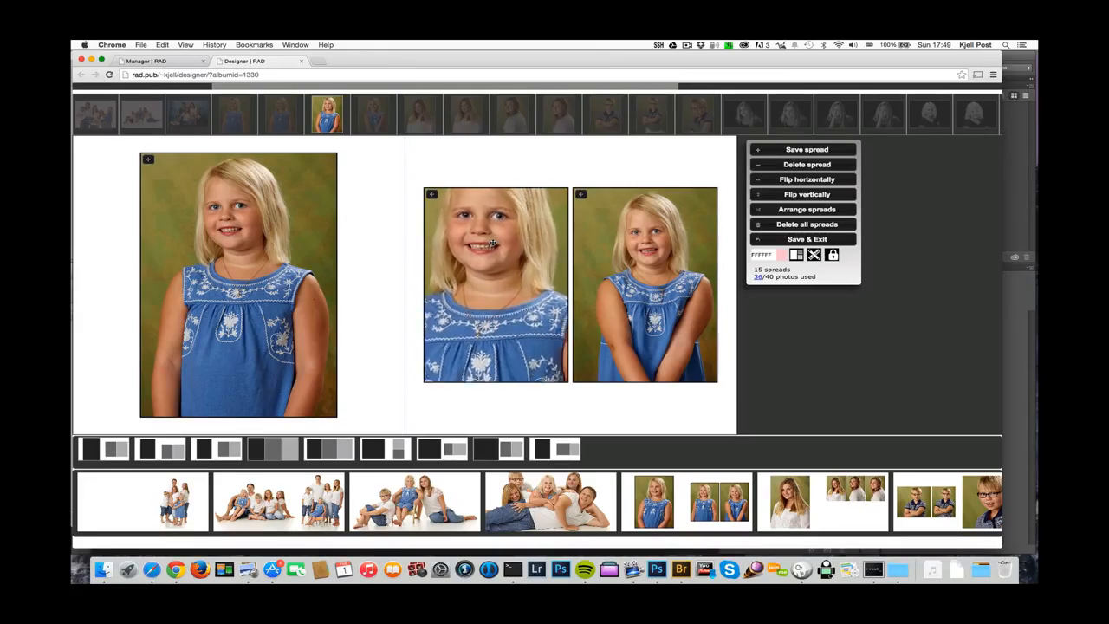
scroll(491, 244, down, 2)
scroll(491, 243, up, 3)
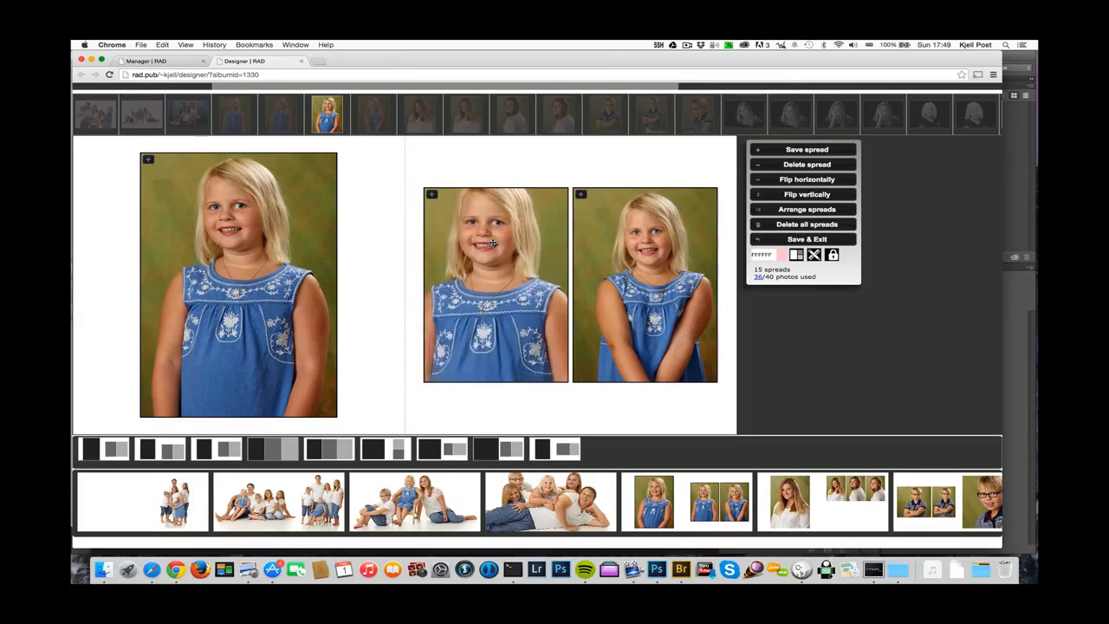
scroll(491, 244, down, 1)
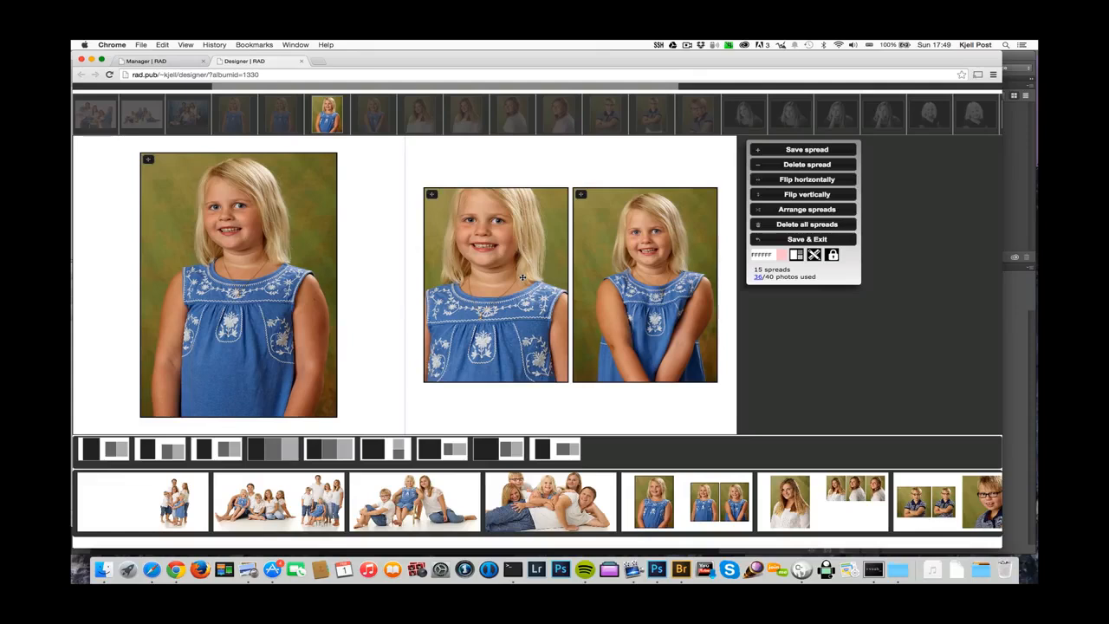
scroll(522, 277, up, 2)
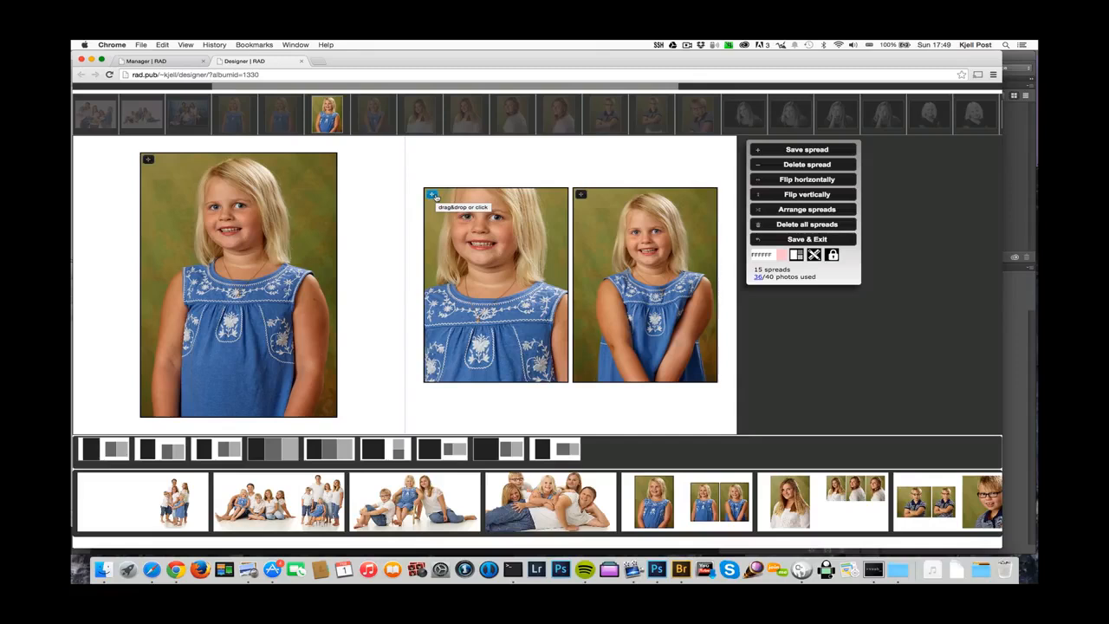
Select the portrait in the middle frame and try nudging it sideways and shifting it slightly downward
click(433, 196)
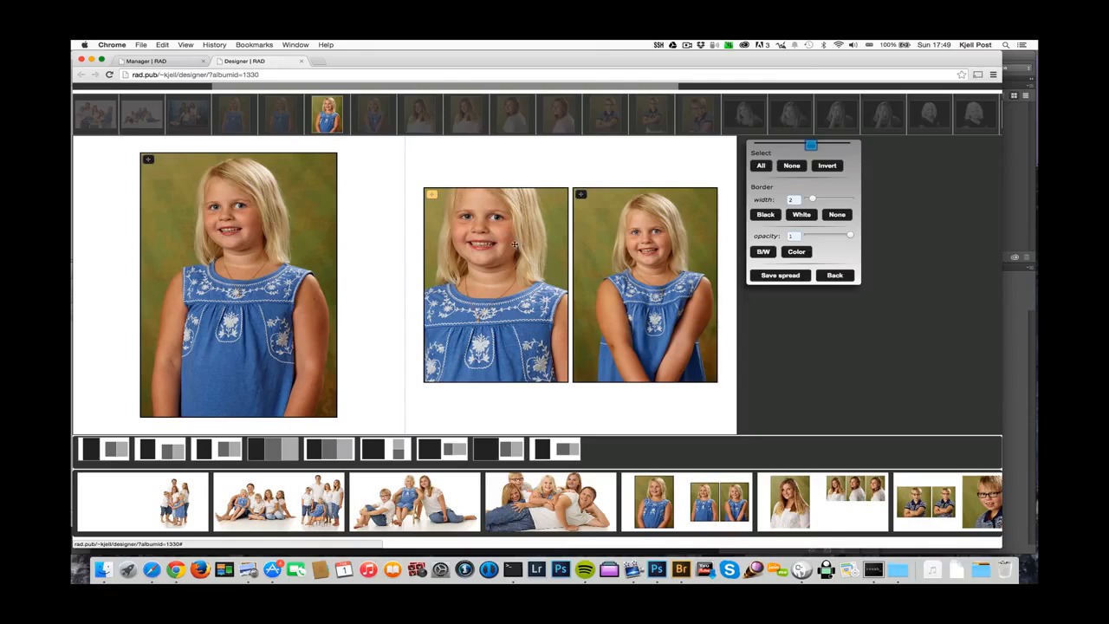
key(Left)
key(Left)
key(Left)
key(Left)
key(Left)
key(Left)
key(Right)
key(Right)
key(Right)
key(Right)
key(Left)
key(Left)
key(Left)
key(Left)
drag(501, 304, 502, 324)
Reload the saved version of the girl's portrait spread, leave the photo options, and save and exit the spread designer
click(695, 502)
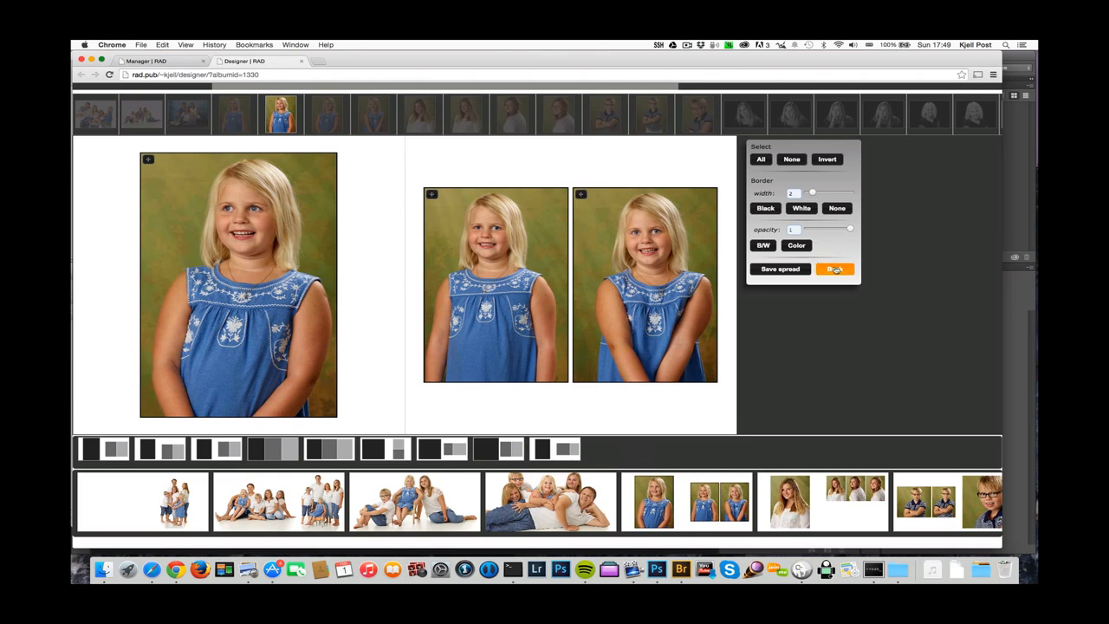
click(834, 269)
click(819, 239)
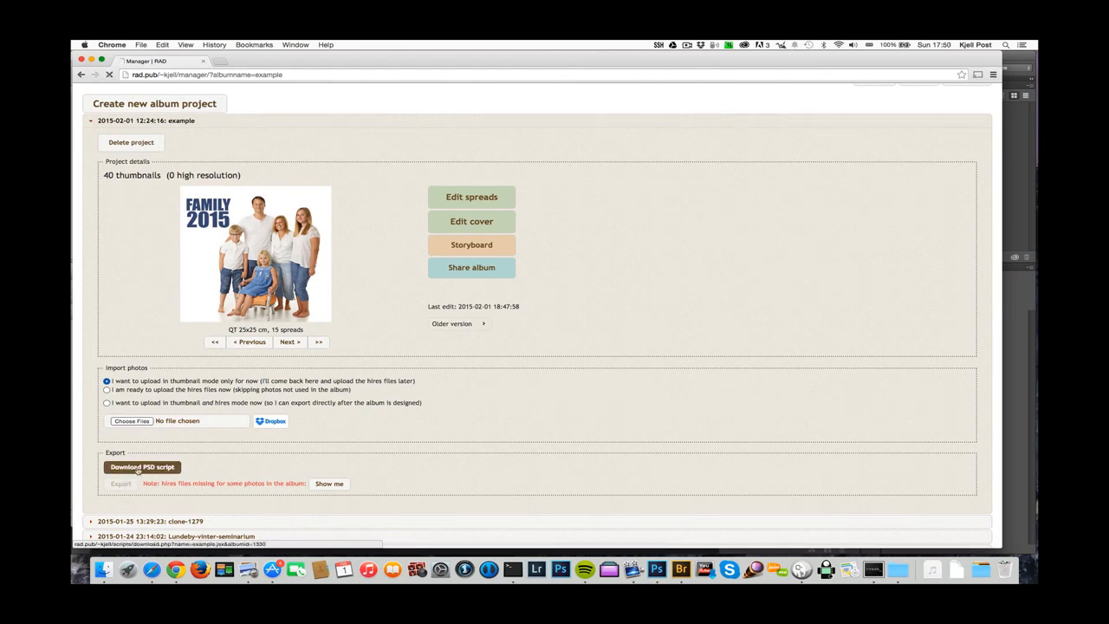
Download the example album's PSD export script
click(138, 469)
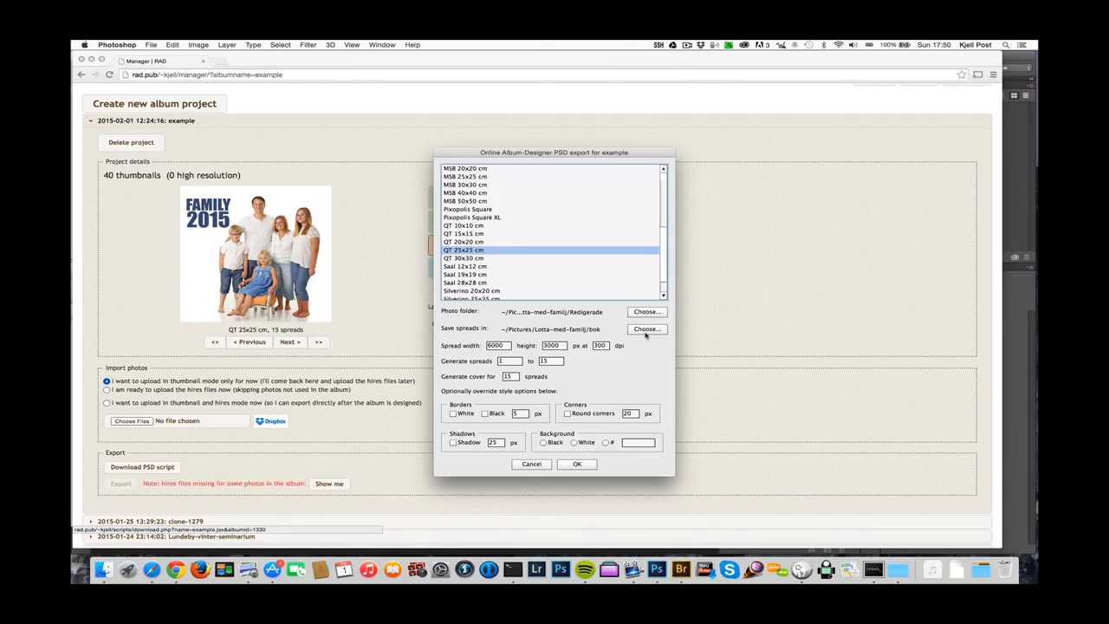
Switch to Adobe Bridge and examine the exported Cover.jpg in full-screen view, zoomed in on the title and faces
click(681, 570)
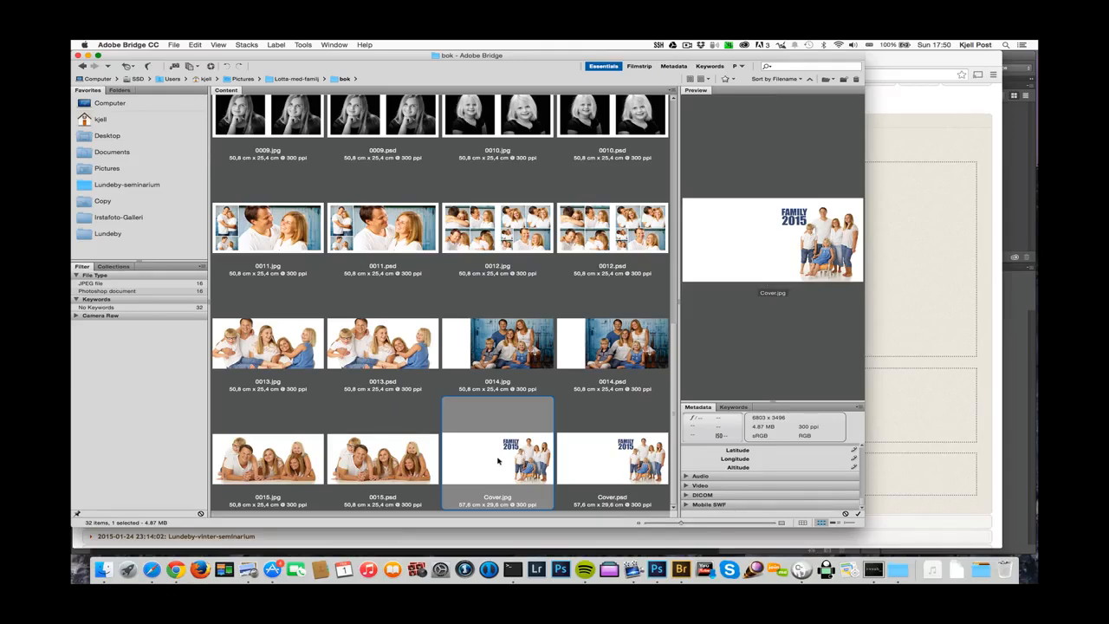
key(super+l)
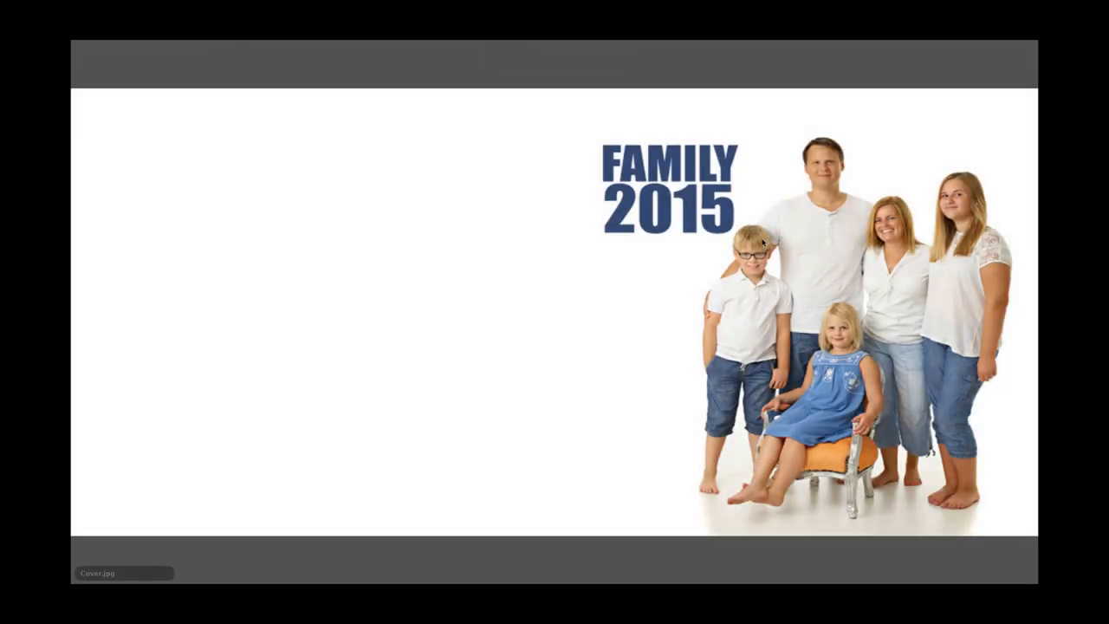
click(763, 243)
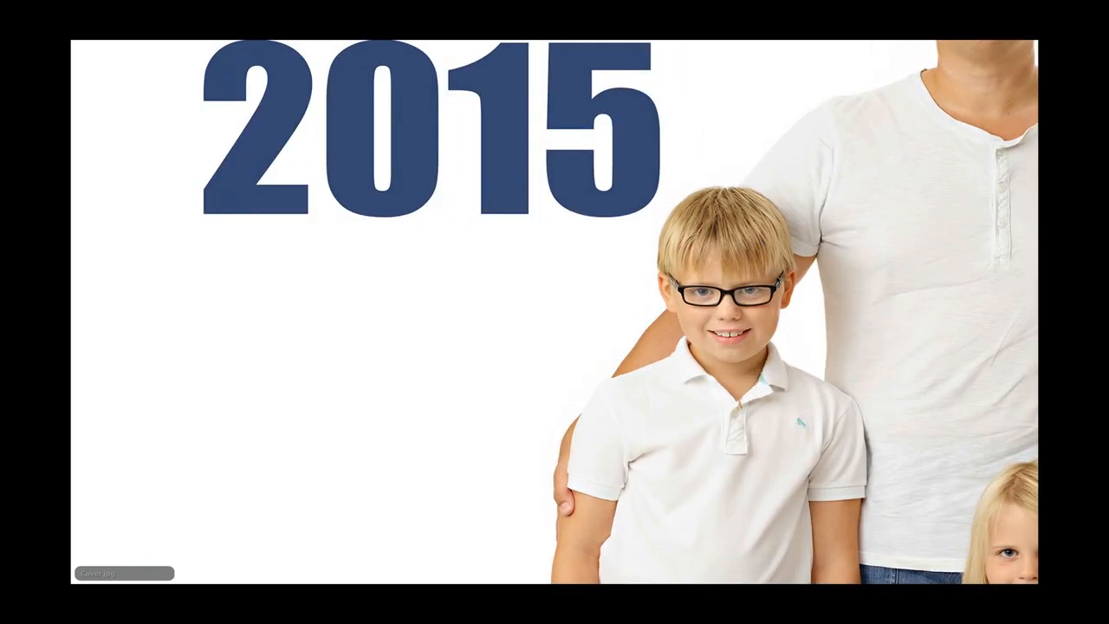
click(817, 273)
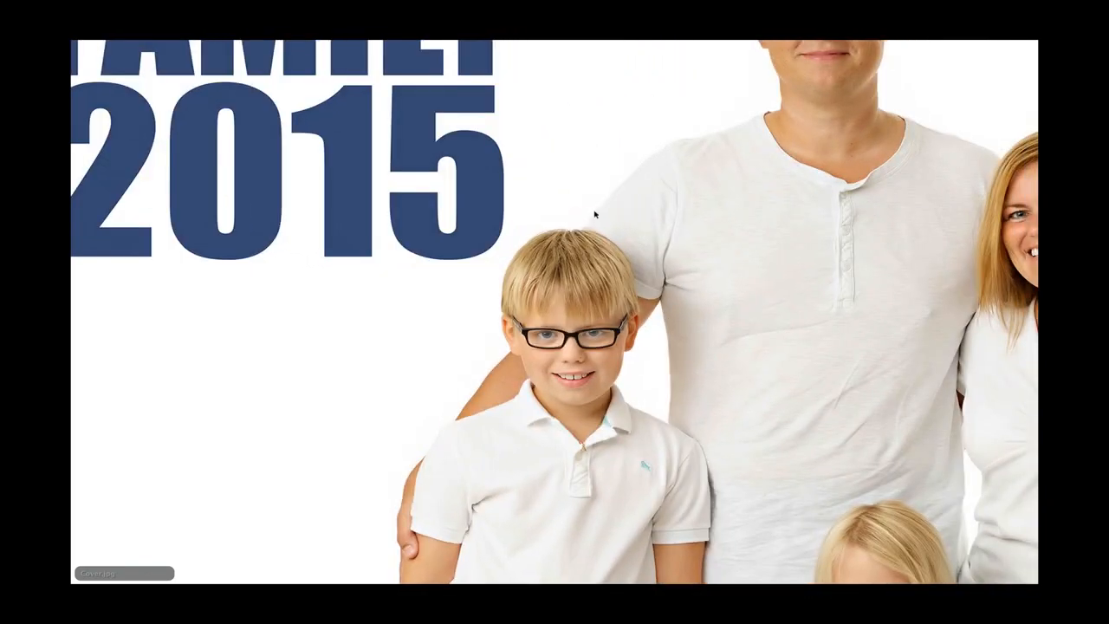